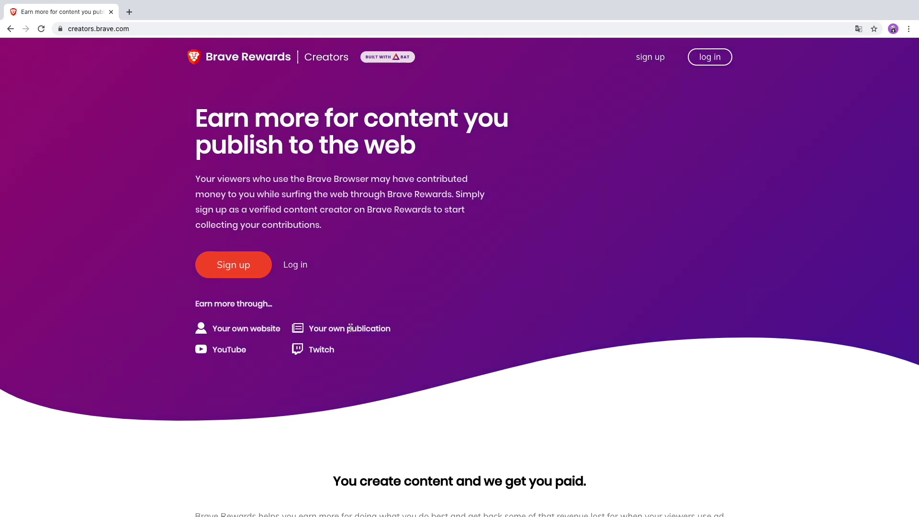
Create a creator account with your e-mail address, accepting Brave's terms & conditions.
{"action": "scroll", "coordinate": [350, 329], "scroll_direction": "down", "scroll_amount": 4}
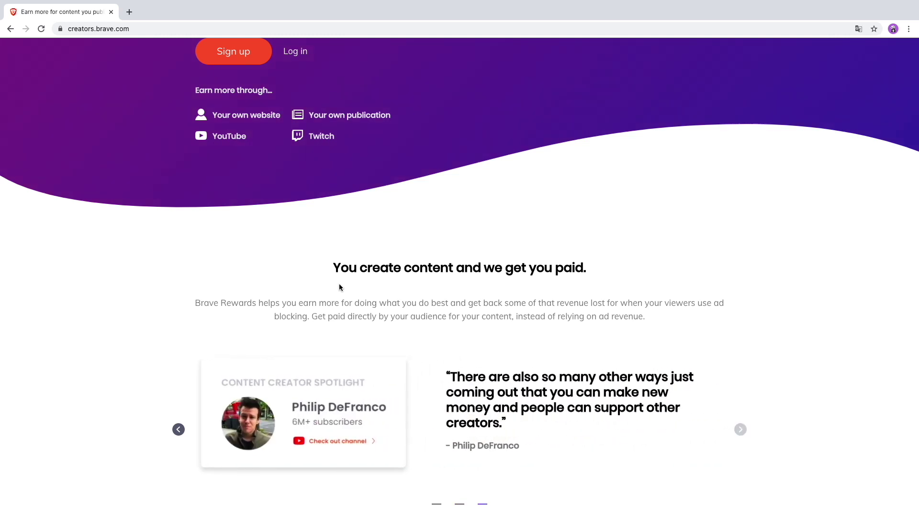
{"action": "scroll", "coordinate": [339, 284], "scroll_direction": "down", "scroll_amount": 9}
{"action": "scroll", "coordinate": [339, 284], "scroll_direction": "down", "scroll_amount": 3}
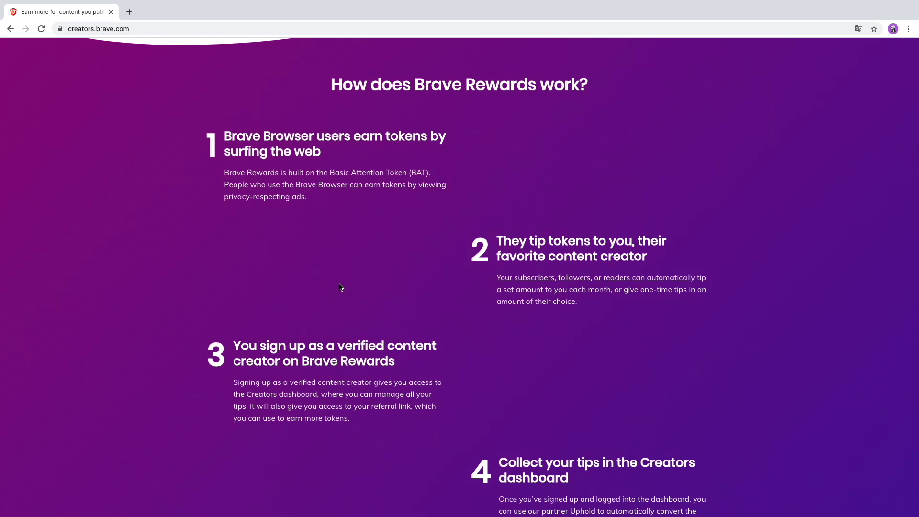
{"action": "scroll", "coordinate": [337, 293], "scroll_direction": "down", "scroll_amount": 1}
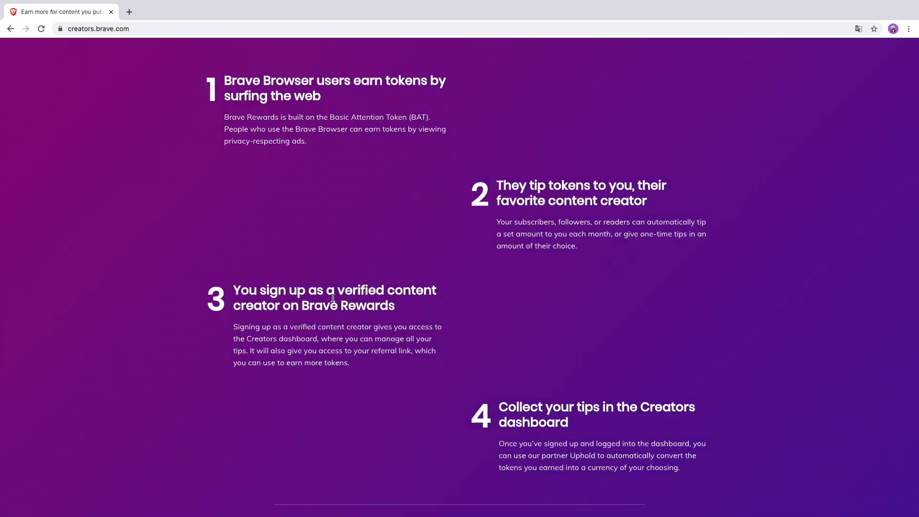
{"action": "scroll", "coordinate": [404, 305], "scroll_direction": "down", "scroll_amount": 4}
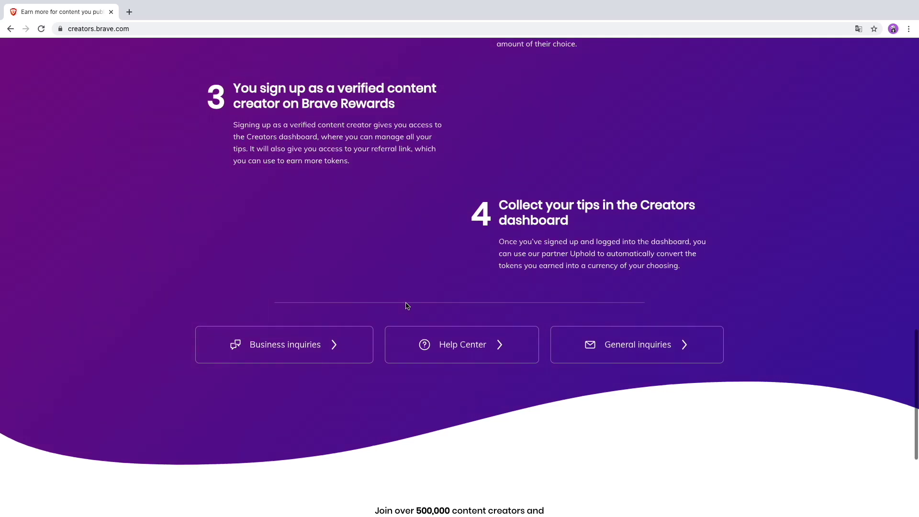
{"action": "scroll", "coordinate": [407, 305], "scroll_direction": "up", "scroll_amount": 15}
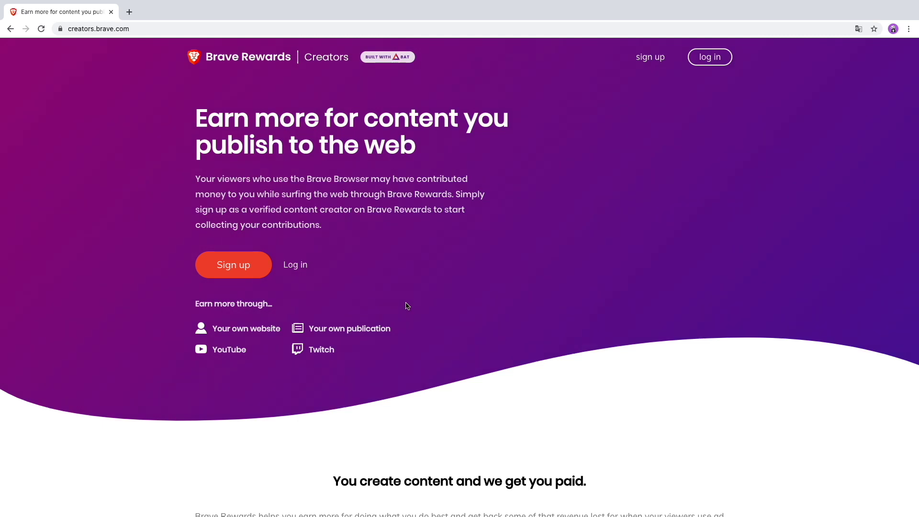
{"action": "left_click", "coordinate": [255, 265]}
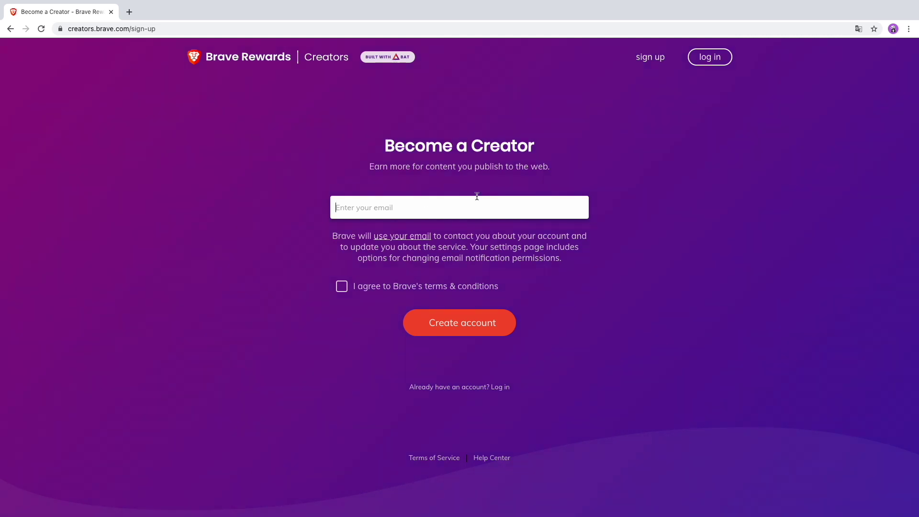
{"action": "left_click", "coordinate": [348, 287]}
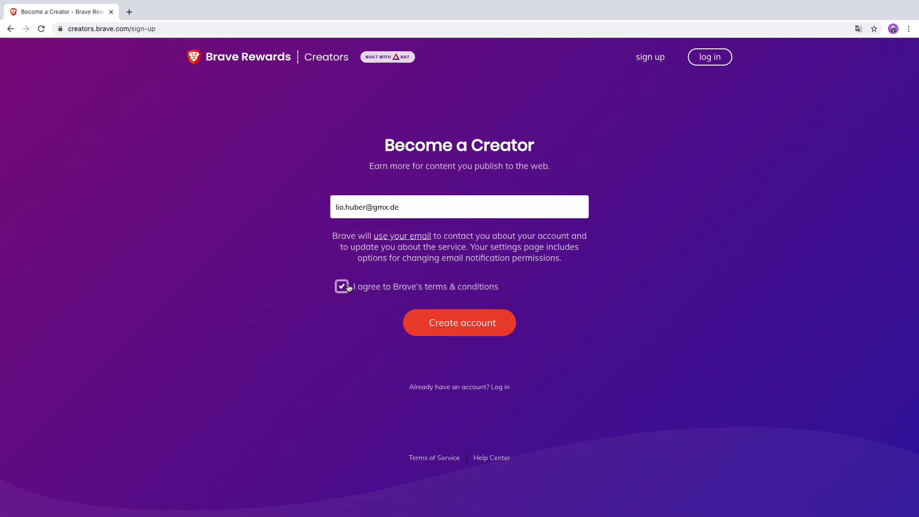
{"action": "left_click", "coordinate": [439, 328]}
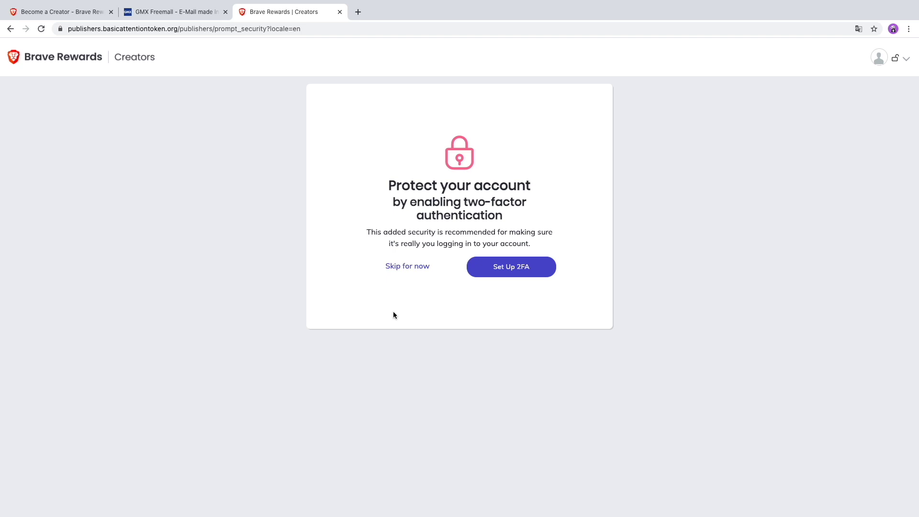
Choose Set Up 2FA on the 'Protect your account' page.
{"action": "left_click", "coordinate": [517, 270]}
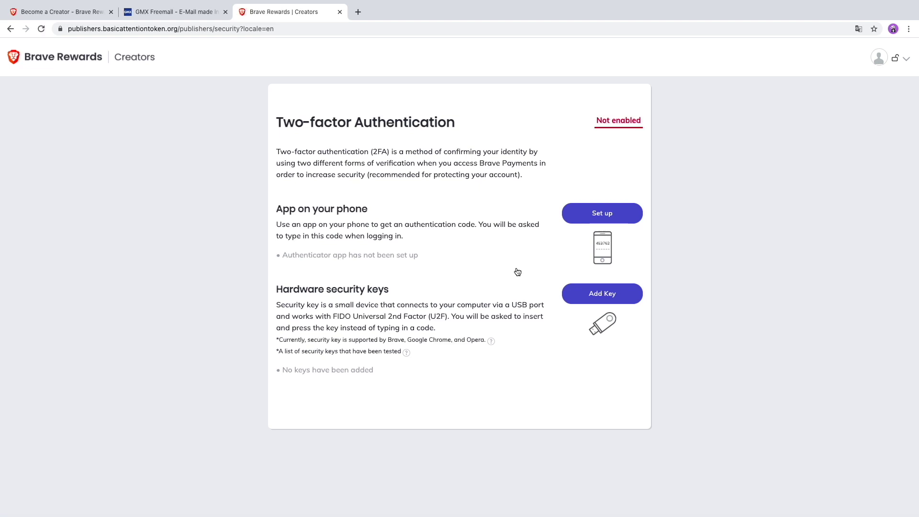
Enable phone-app two-factor authentication, dismiss the 'Great!' confirmation, and close the GMX mailbox page.
{"action": "left_click", "coordinate": [598, 218]}
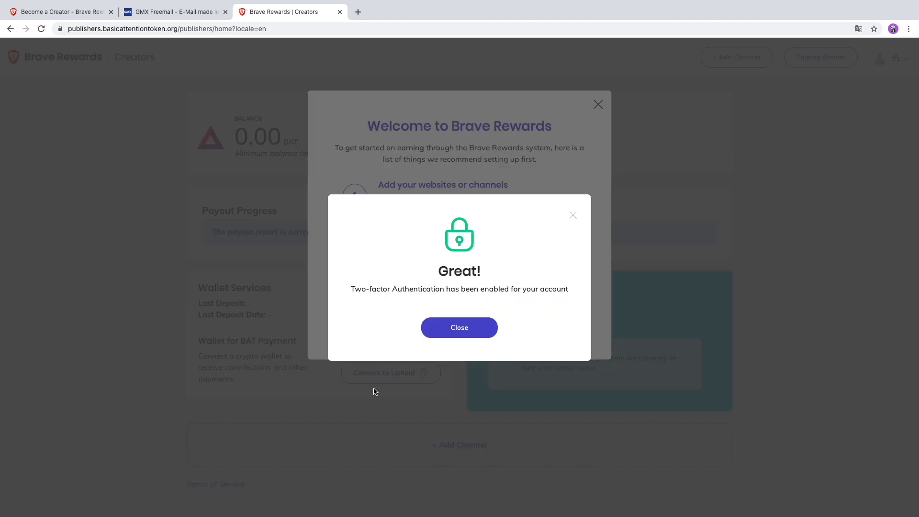
{"action": "left_click", "coordinate": [453, 329]}
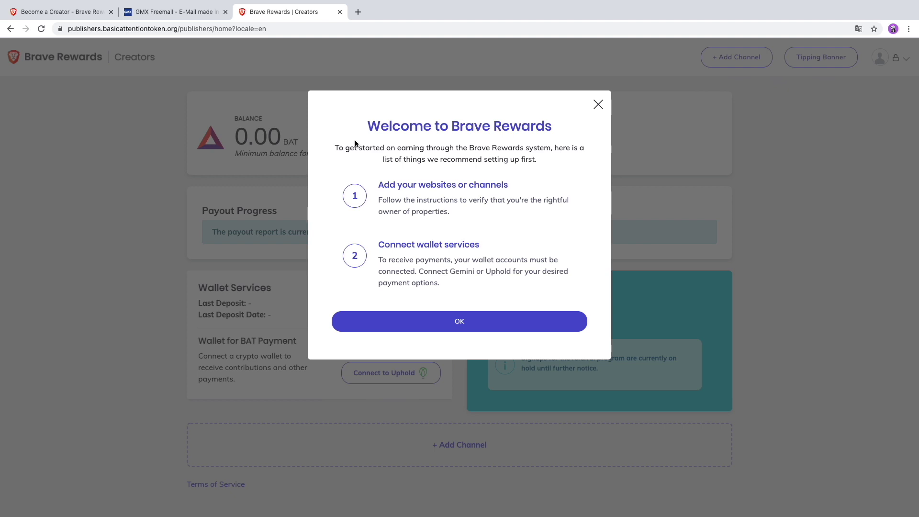
{"action": "left_click", "coordinate": [225, 11]}
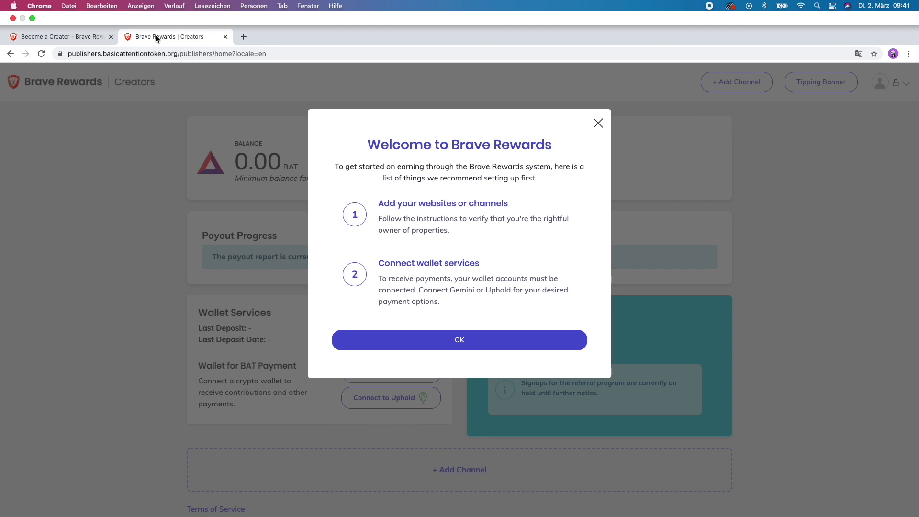
Dismiss the Welcome to Brave Rewards message and bring up the '+ Add Channel' choices.
{"action": "key", "text": "ctrl+super+f"}
{"action": "left_click", "coordinate": [459, 319]}
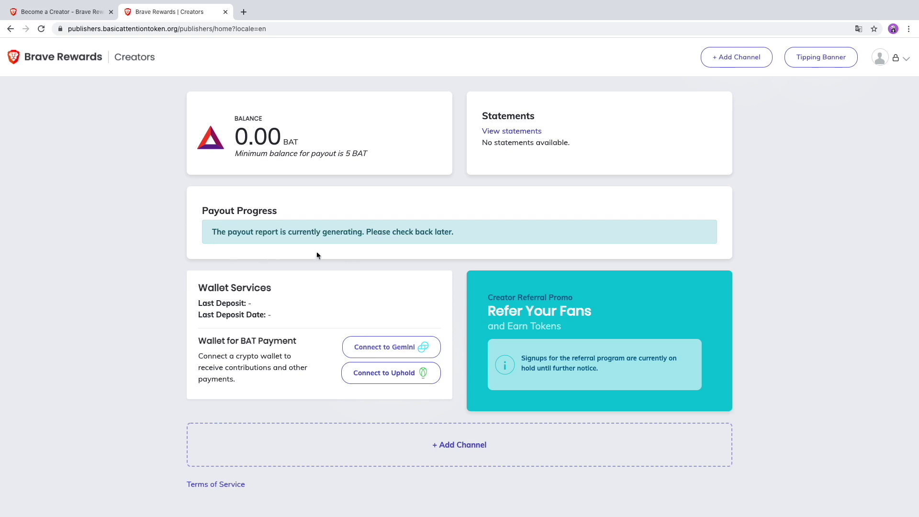
{"action": "left_click", "coordinate": [734, 57]}
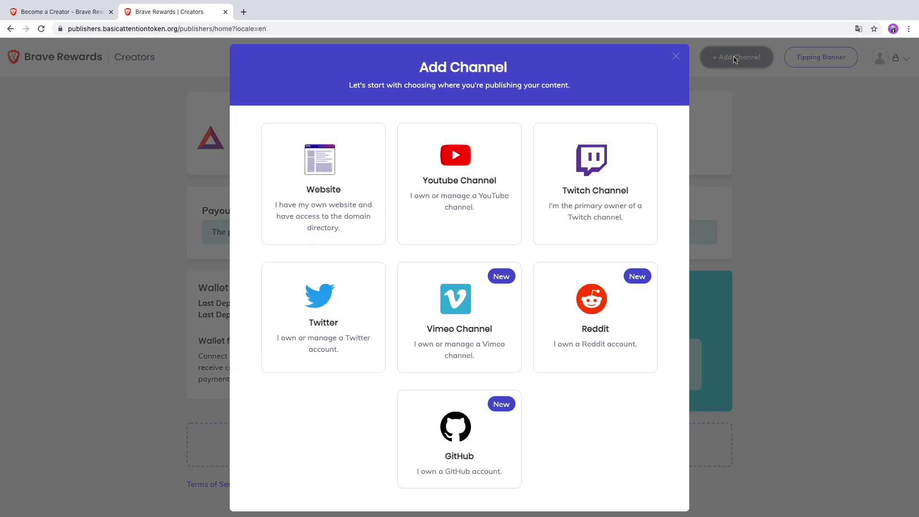
Pick the Youtube Channel card in the Add Channel dialog.
{"action": "left_click", "coordinate": [468, 167]}
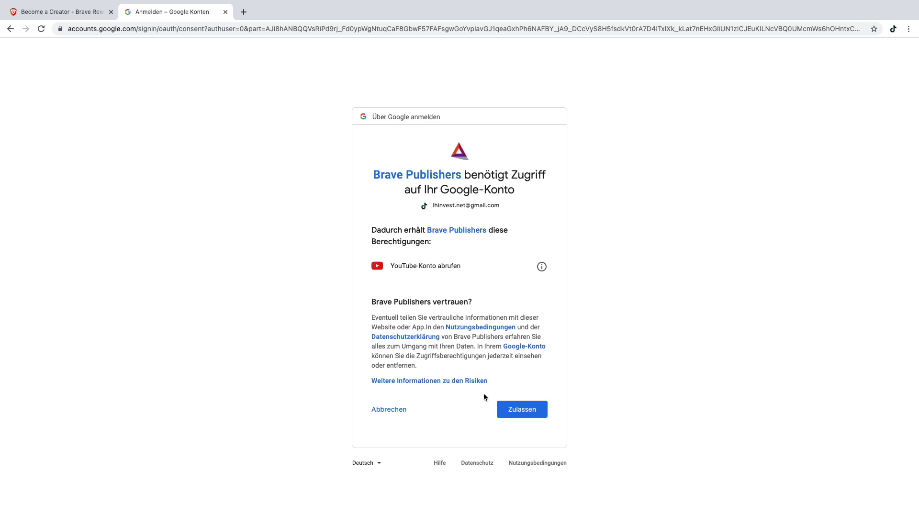
Allow Brave Publishers to view the YouTube account ('Zulassen') on the Google consent page.
{"action": "left_click", "coordinate": [509, 405]}
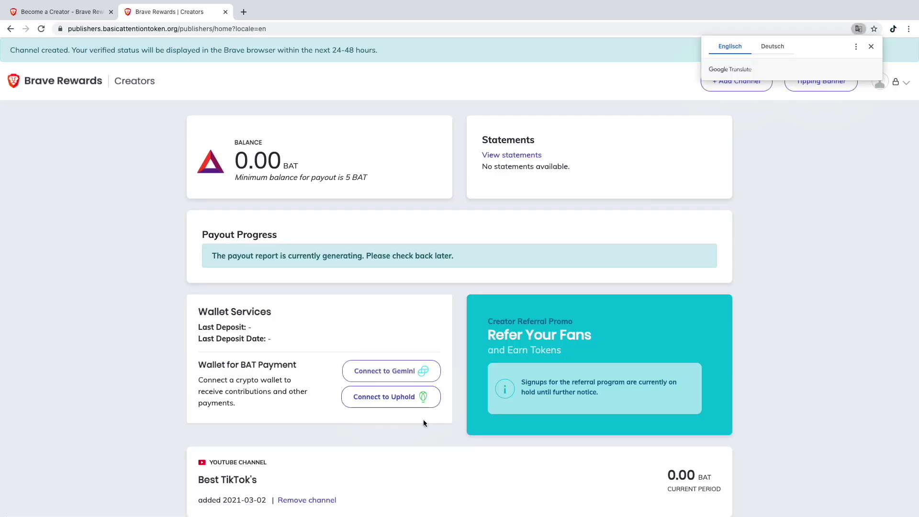
Scroll the dashboard to inspect the Best TikTok's channel card at 0.00 BAT.
{"action": "scroll", "coordinate": [423, 423], "scroll_direction": "down", "scroll_amount": 2}
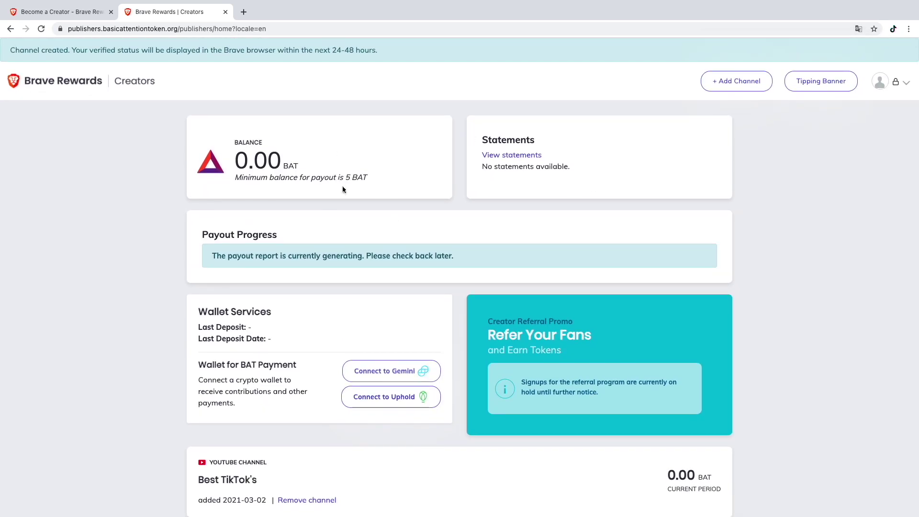
{"action": "scroll", "coordinate": [349, 190], "scroll_direction": "down", "scroll_amount": 2}
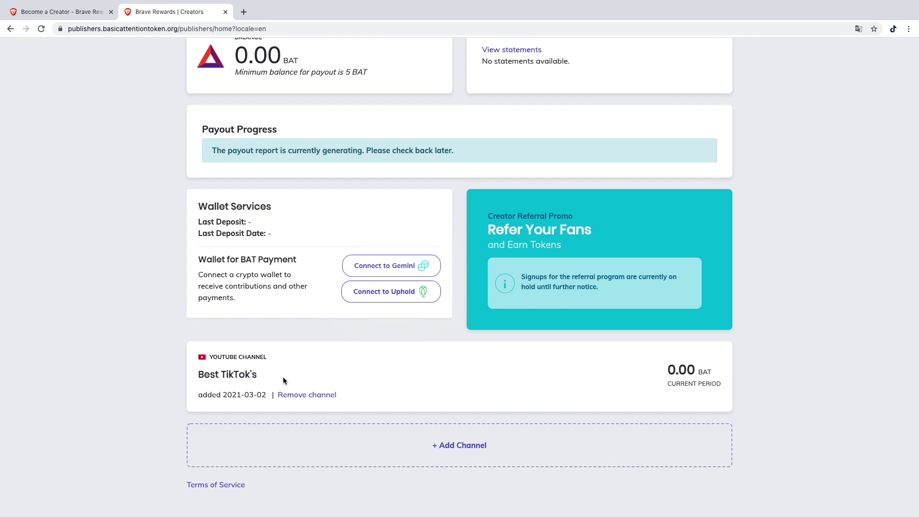
{"action": "scroll", "coordinate": [283, 377], "scroll_direction": "up", "scroll_amount": 2}
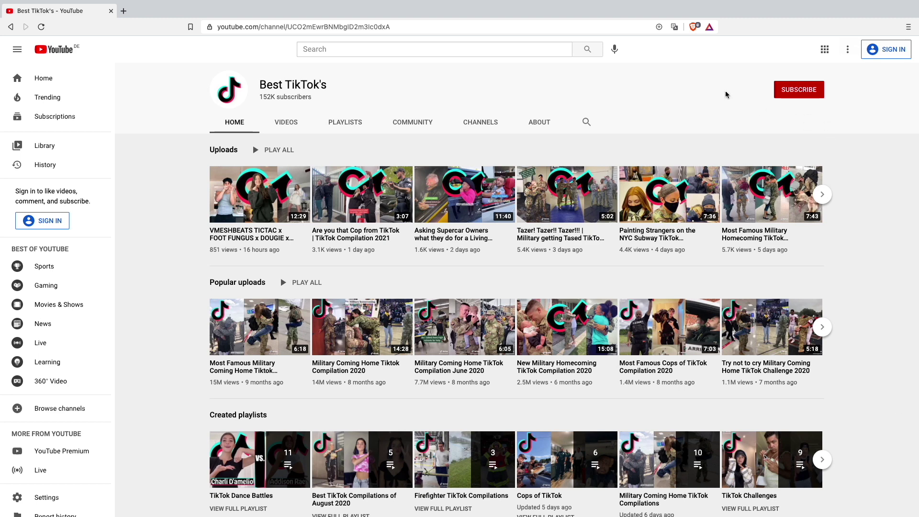
Check the Best TikTok's channel's status in the Brave Rewards toolbar panel.
{"action": "left_click", "coordinate": [710, 28]}
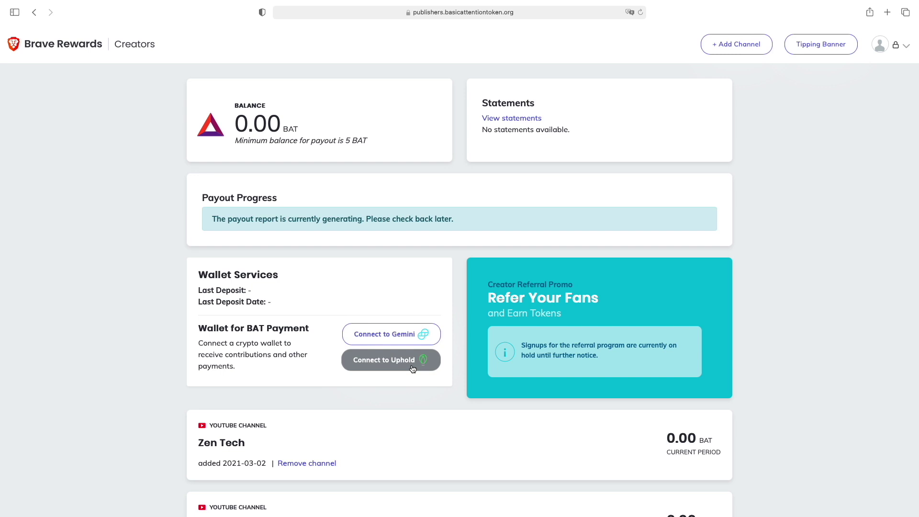
Sign up for Uphold with Germany, Bayern as location and connect the wallet for BAT payouts.
{"action": "left_click", "coordinate": [412, 368]}
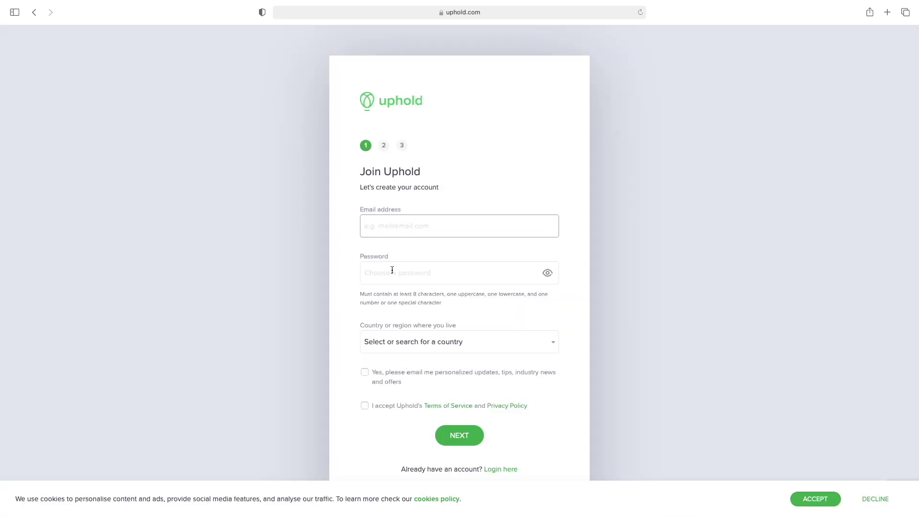
{"action": "scroll", "coordinate": [393, 269], "scroll_direction": "down", "scroll_amount": 2}
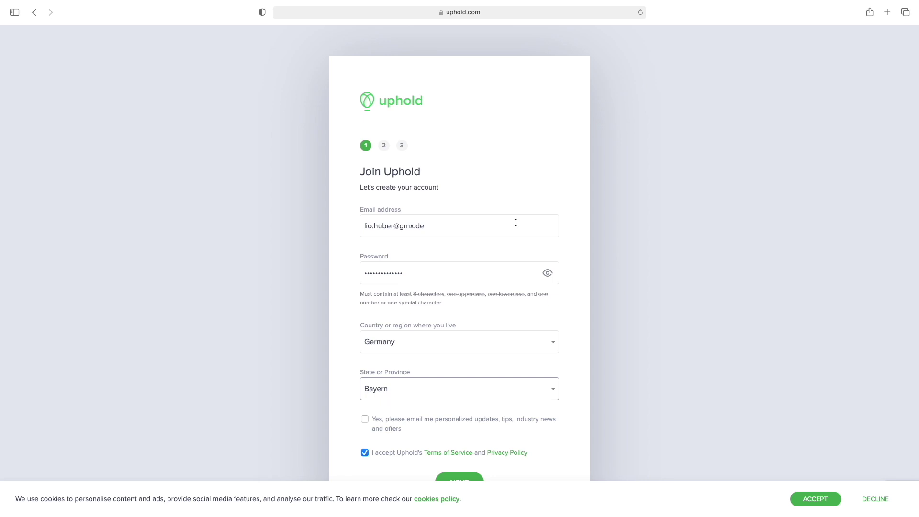
{"action": "scroll", "coordinate": [515, 222], "scroll_direction": "down", "scroll_amount": 5}
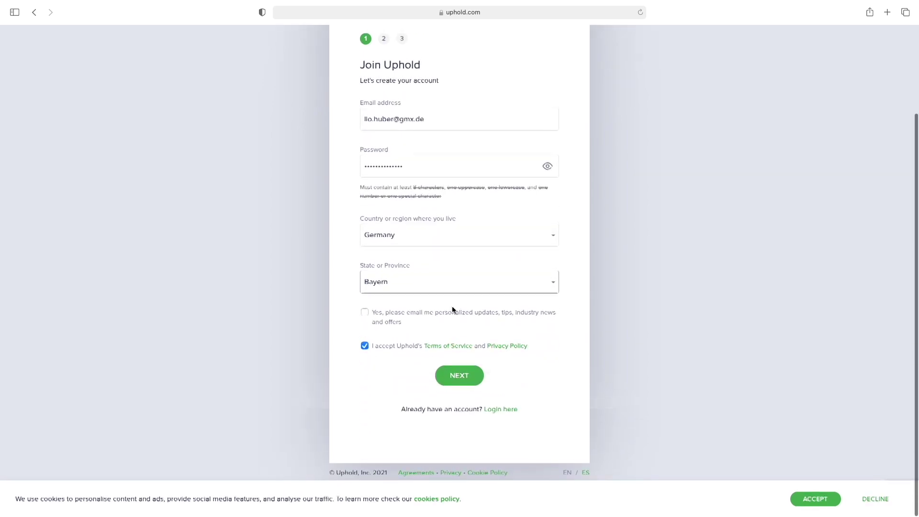
{"action": "left_click", "coordinate": [459, 376]}
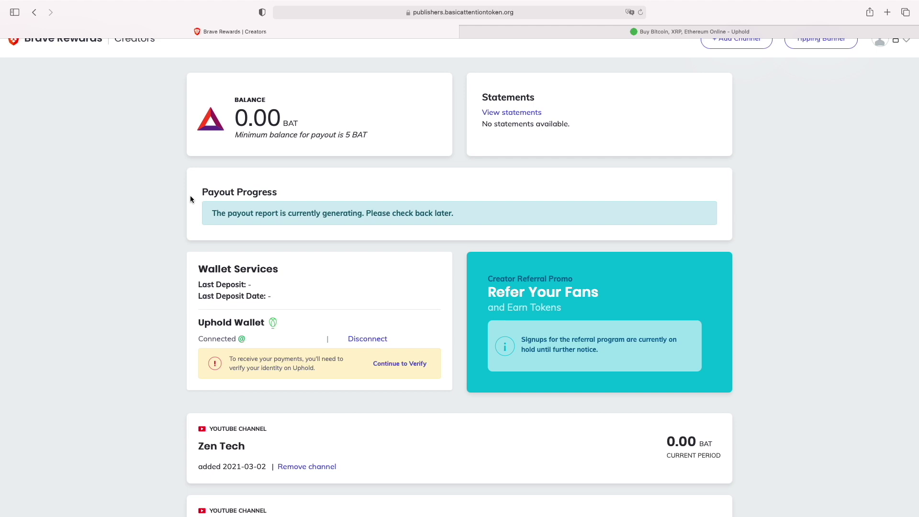
{"action": "scroll", "coordinate": [190, 197], "scroll_direction": "down", "scroll_amount": 5}
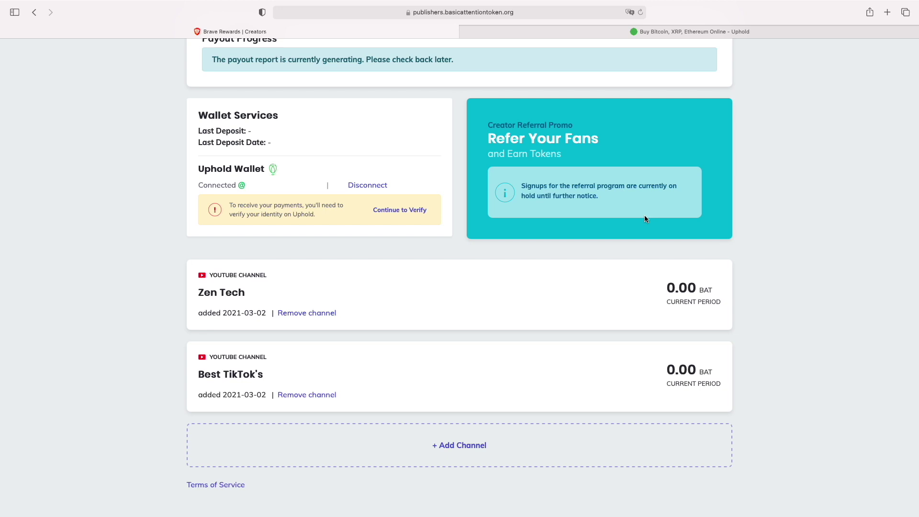
{"action": "scroll", "coordinate": [645, 218], "scroll_direction": "up", "scroll_amount": 4}
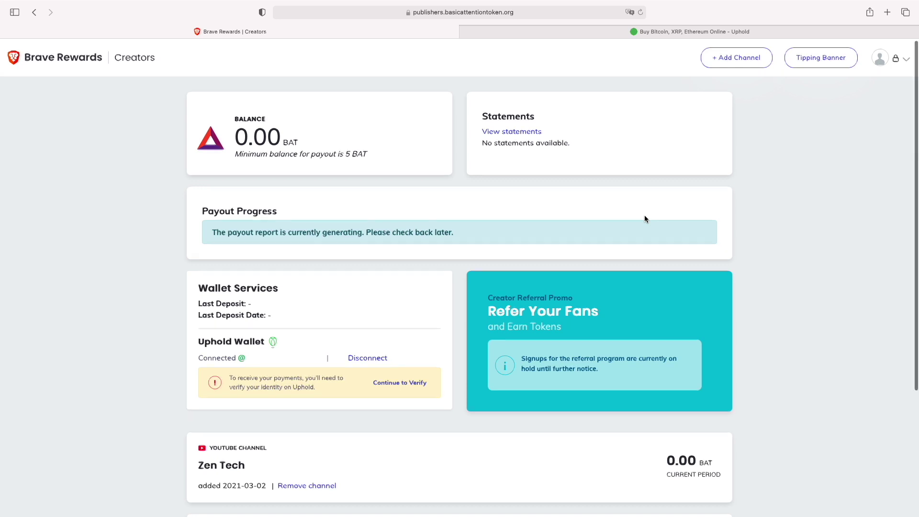
{"action": "scroll", "coordinate": [644, 220], "scroll_direction": "down", "scroll_amount": 4}
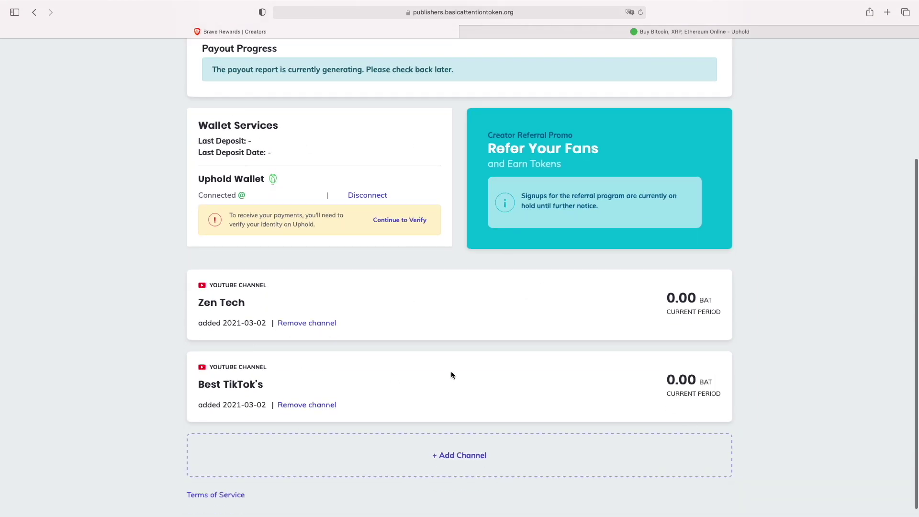
{"action": "scroll", "coordinate": [300, 373], "scroll_direction": "up", "scroll_amount": 4}
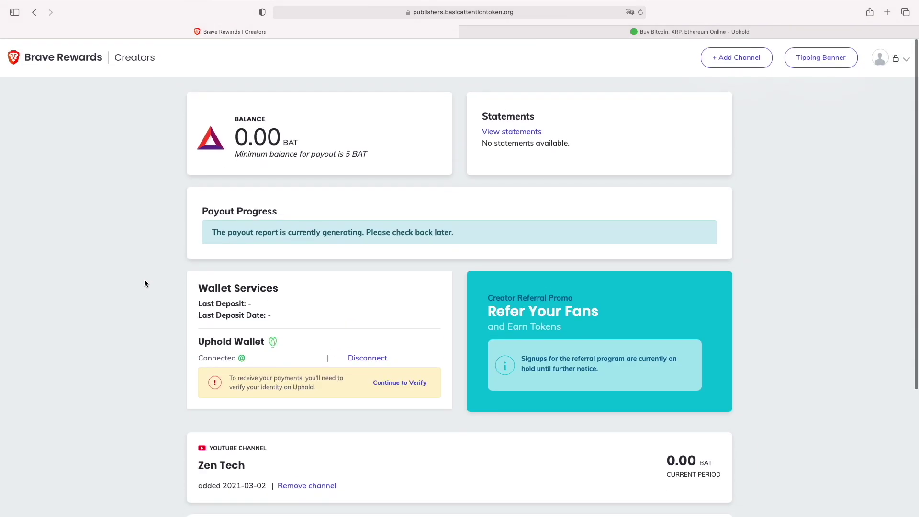